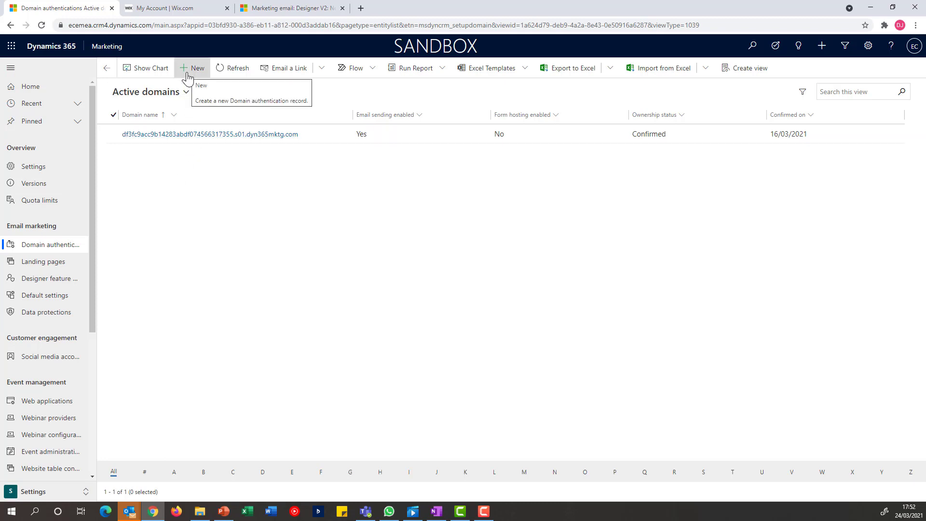
Create and save a domain authentication record for ecaraza.com with email sending and forms hosting enabled
click(188, 73)
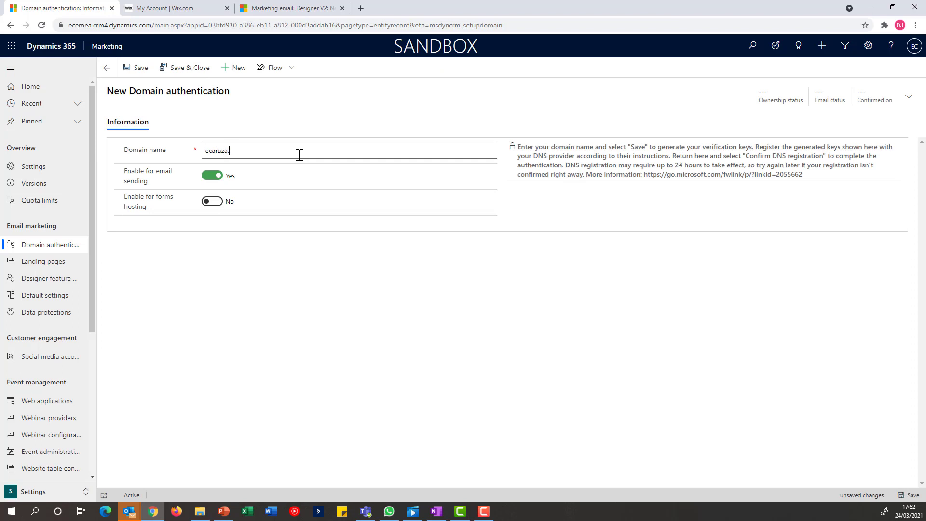
click(212, 202)
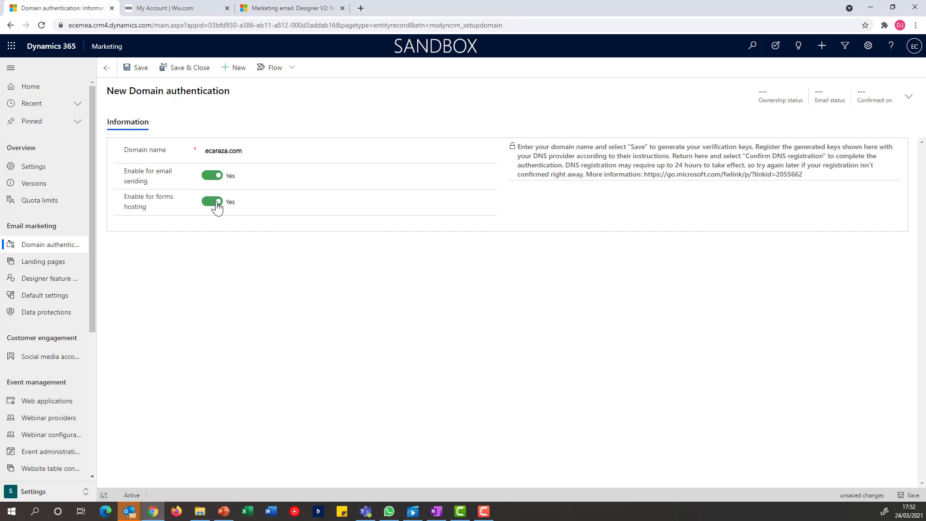
click(140, 71)
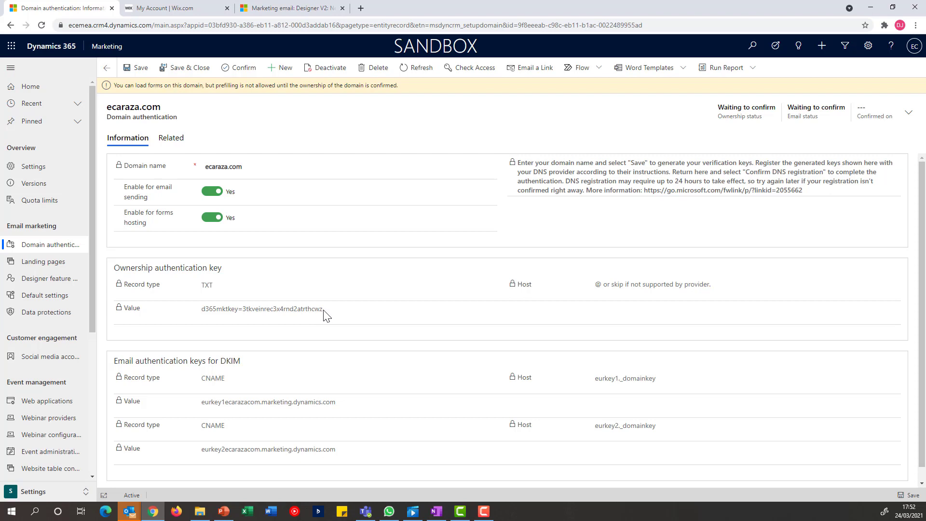
Copy the ownership authentication key into a new TXT record on the Wix DNS page, leaving the host name blank, and save it
drag(323, 314, 202, 316)
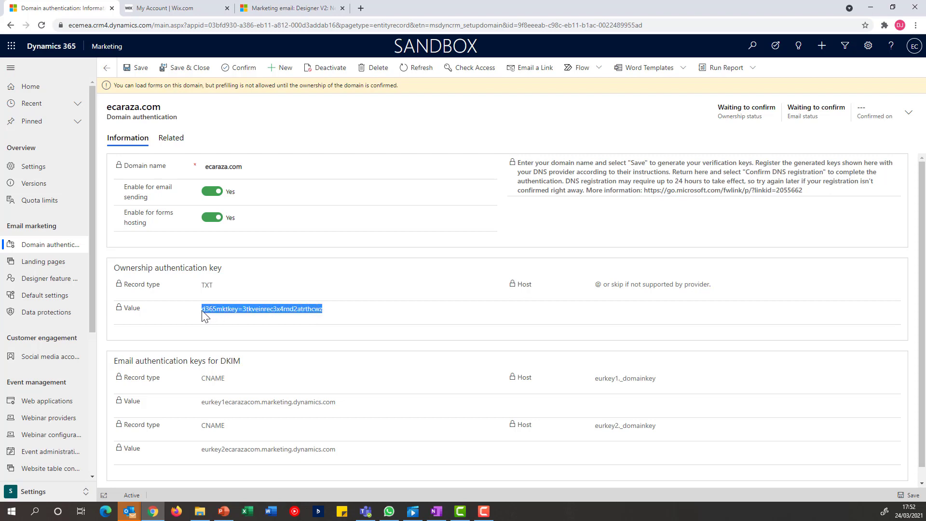
click(180, 10)
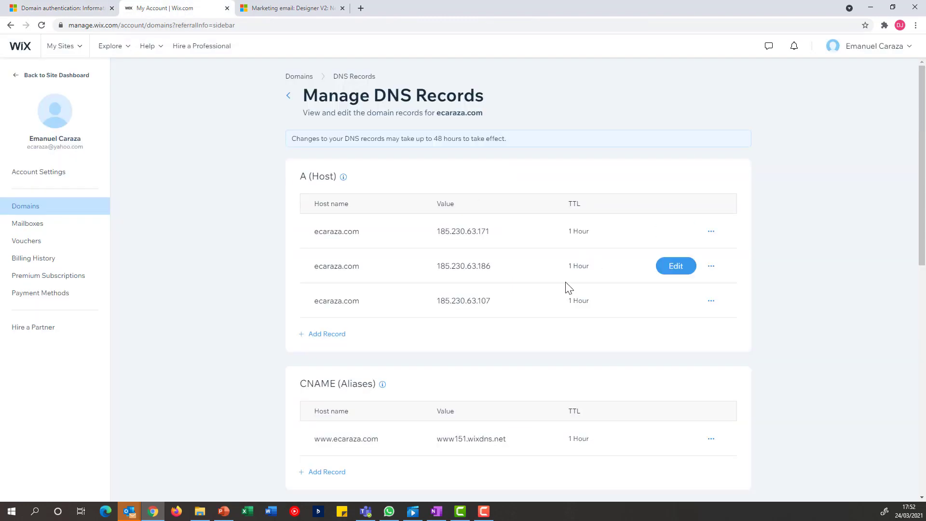
scroll(556, 310, down, 3)
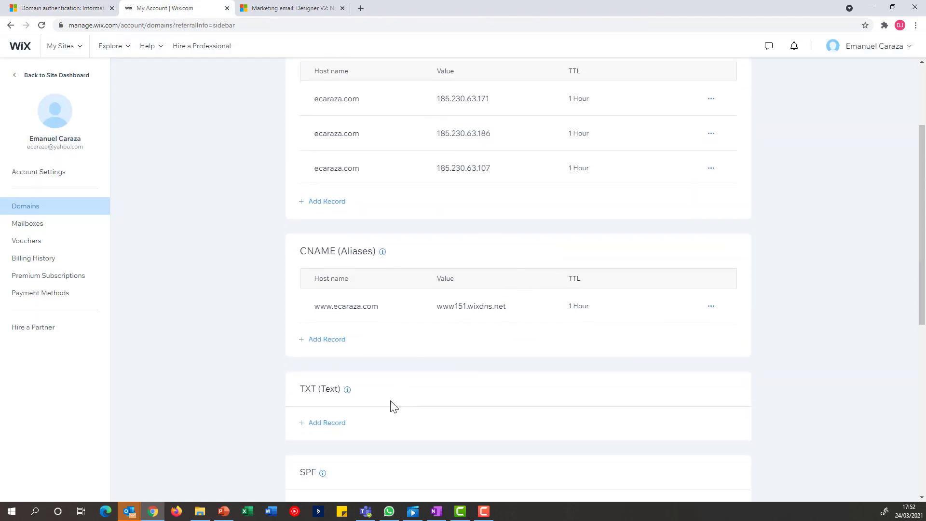
click(323, 424)
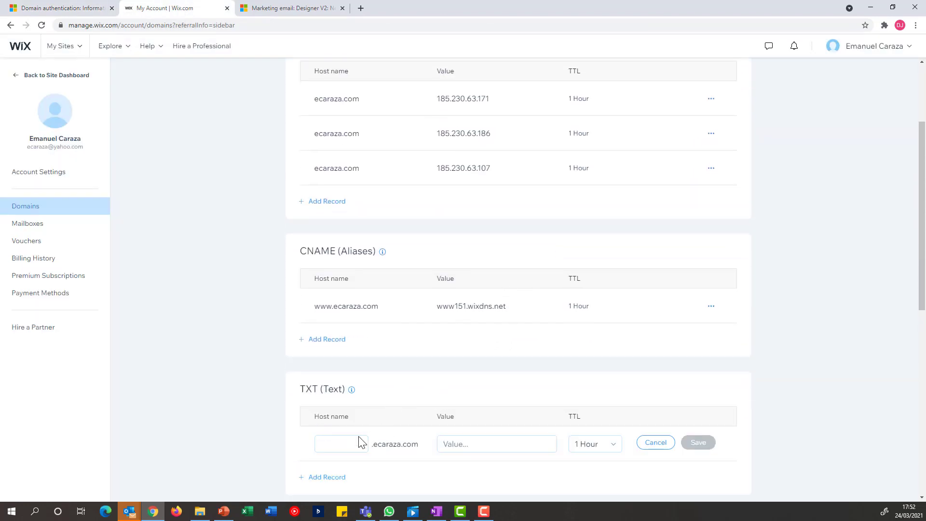
click(483, 445)
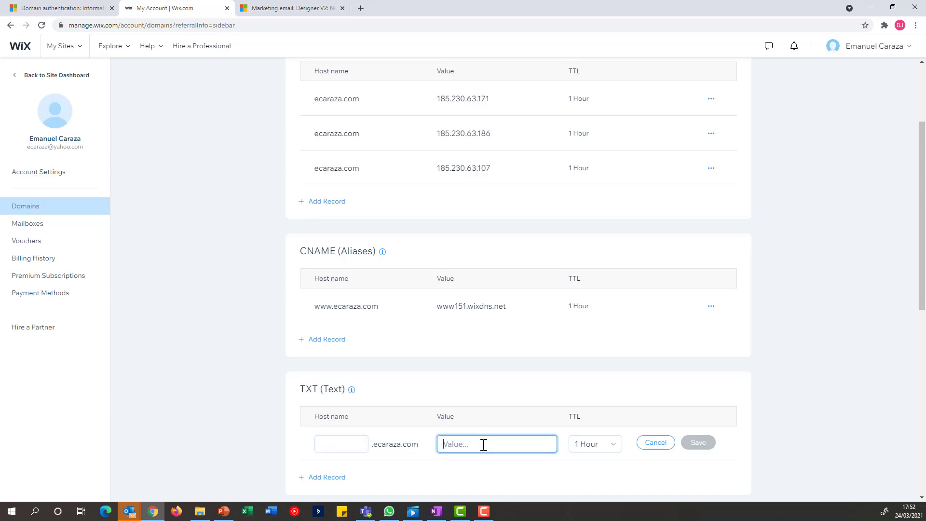
key(ctrl+v)
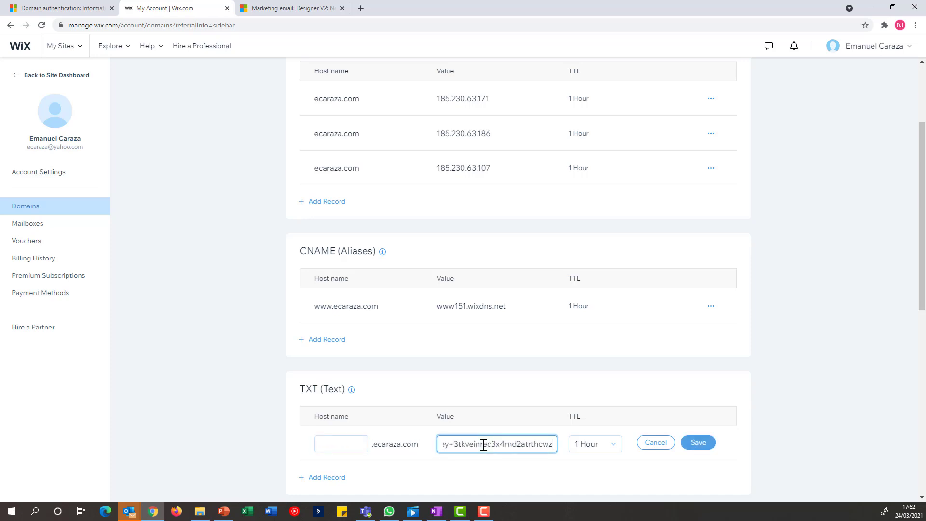
click(699, 442)
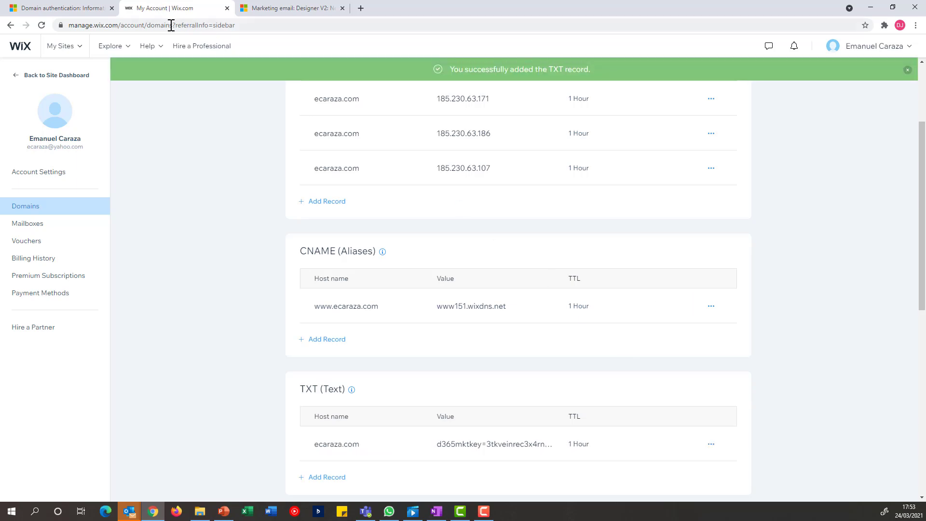
Add and save a Wix CNAME record with host eurkey1._domainkey and value eurkey1ecarazacom.marketing.dynamics.com, copied from the first DKIM entry in Dynamics 365
click(84, 12)
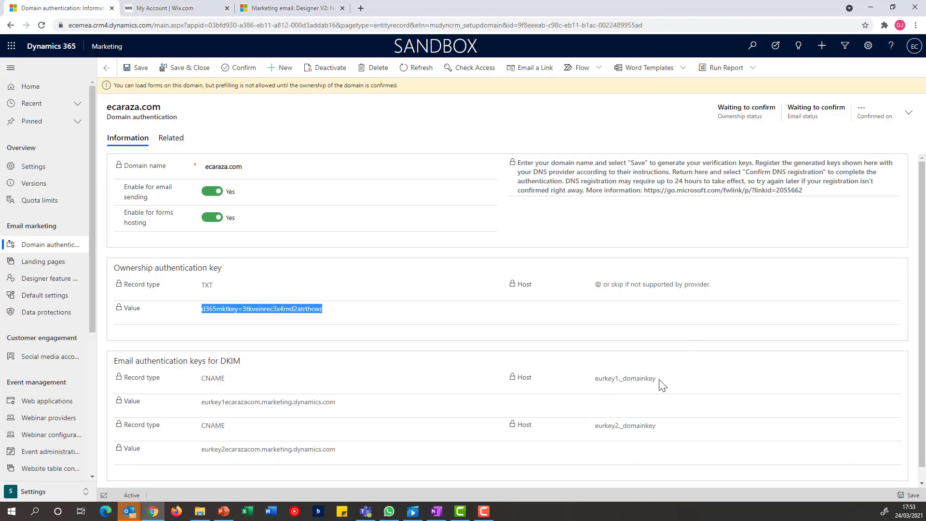
drag(657, 382, 593, 379)
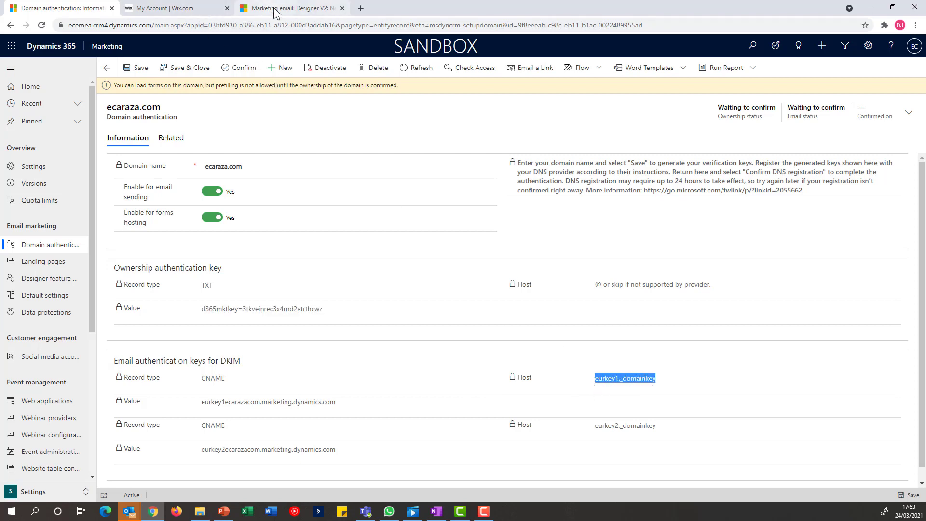
click(185, 12)
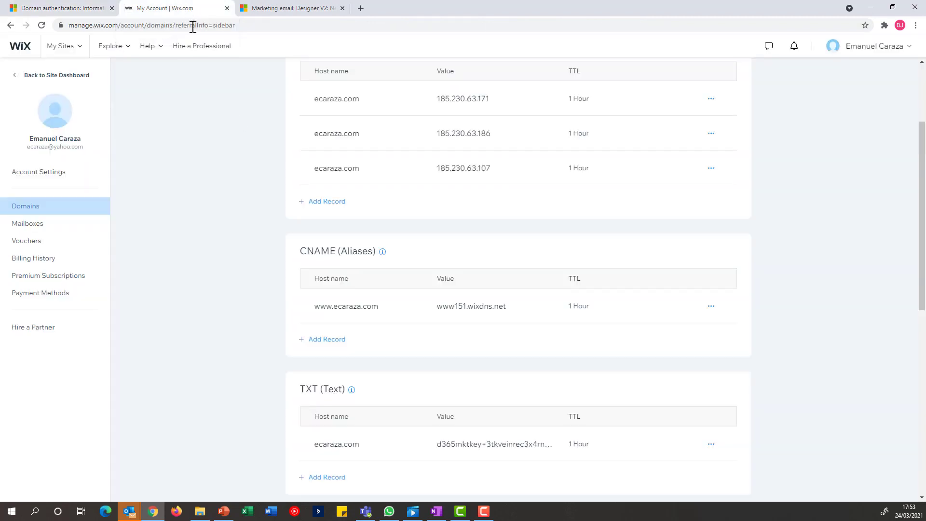
click(333, 341)
click(351, 345)
text(_domainkey)
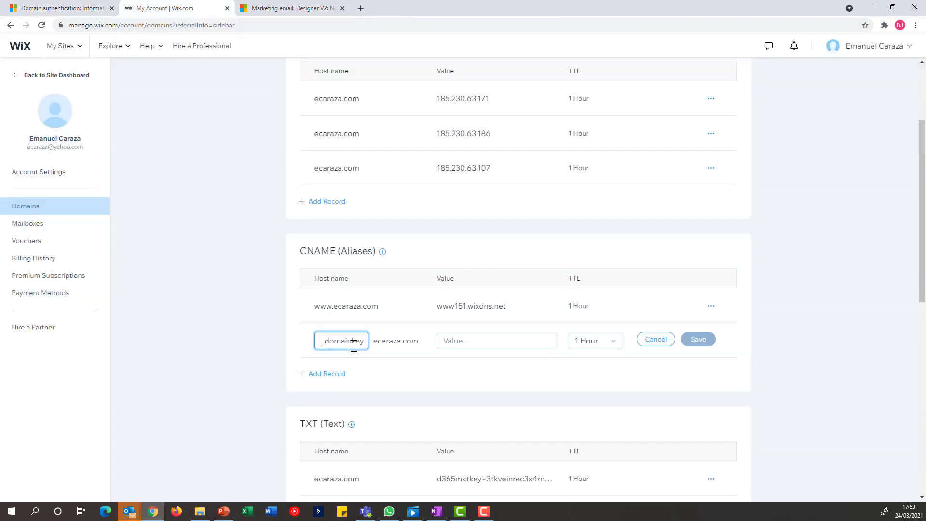
click(72, 13)
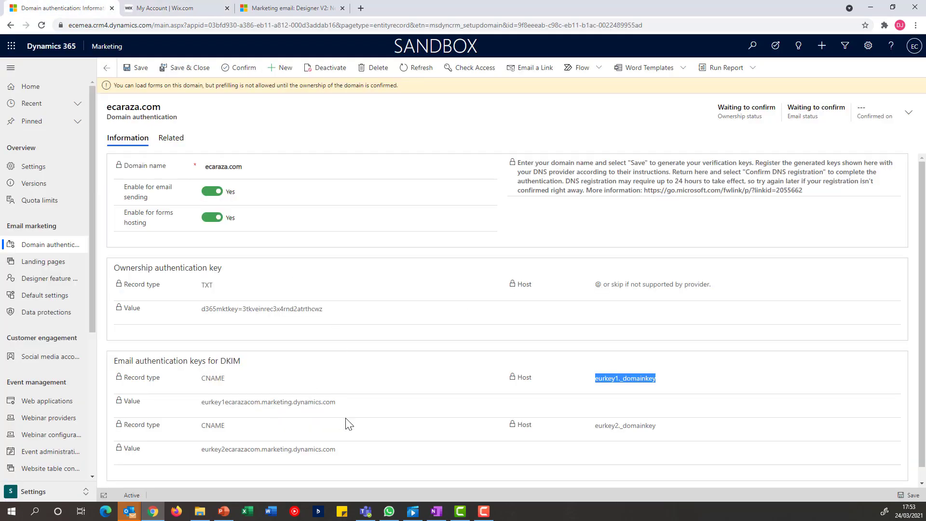
drag(338, 403, 200, 409)
key(ctrl+c)
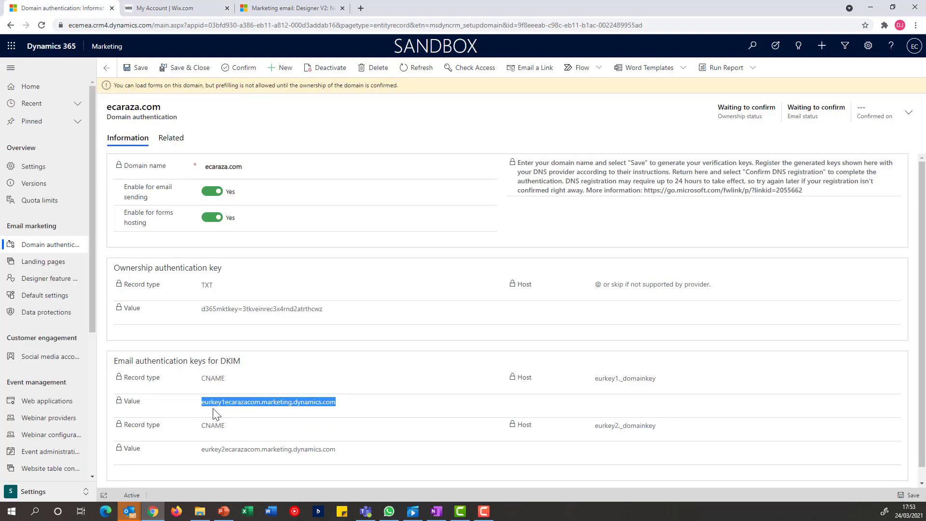
click(192, 14)
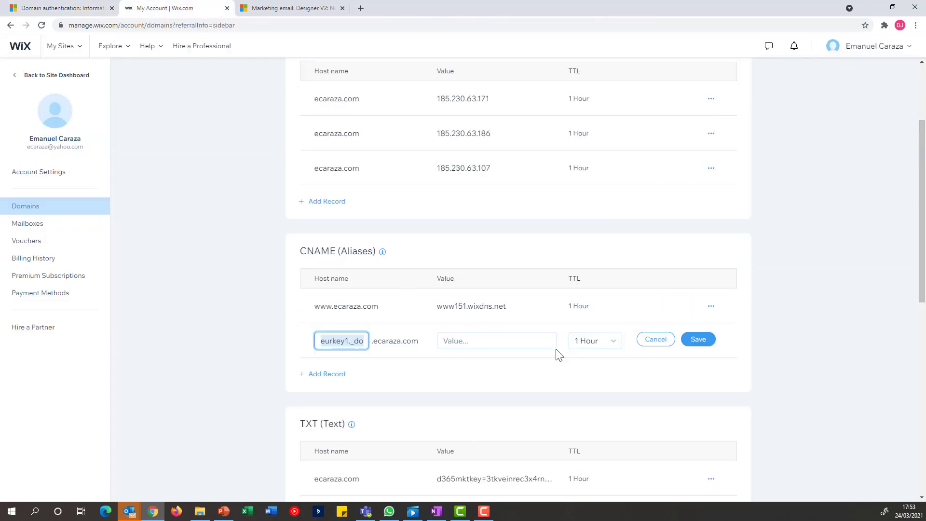
click(527, 342)
key(ctrl+v)
click(695, 343)
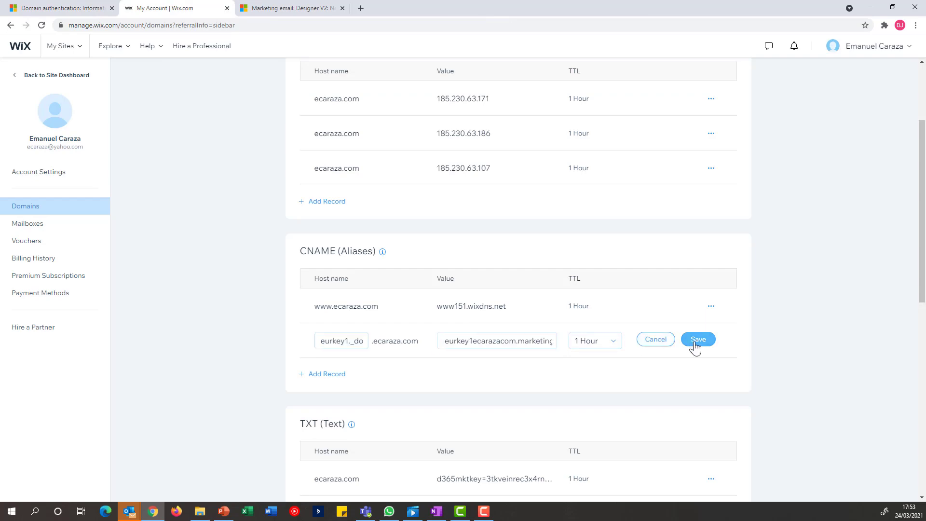
Add and save a Wix CNAME record with host eurkey2._domainkey and value eurkey2ecarazacom.marketing.dynamics.com, copied from the second DKIM entry in Dynamics 365
click(60, 8)
drag(658, 426, 595, 429)
key(ctrl+c)
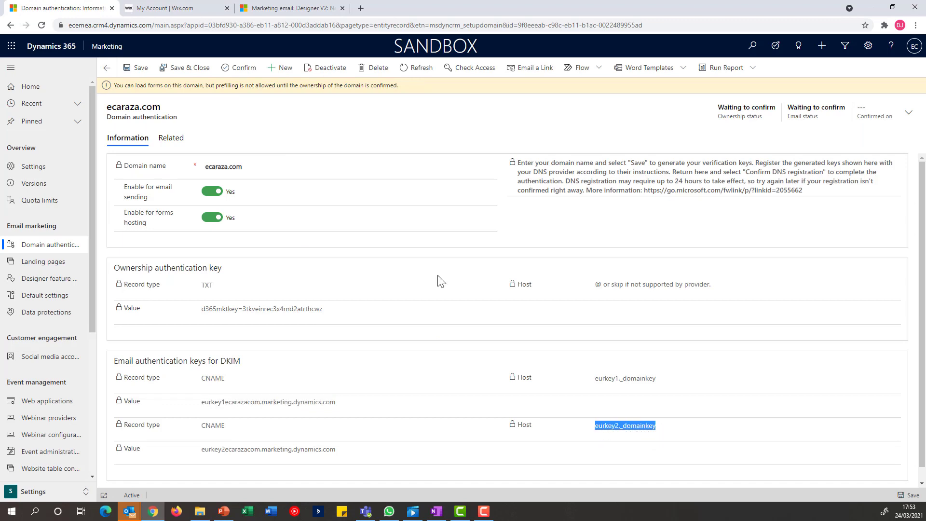
click(187, 9)
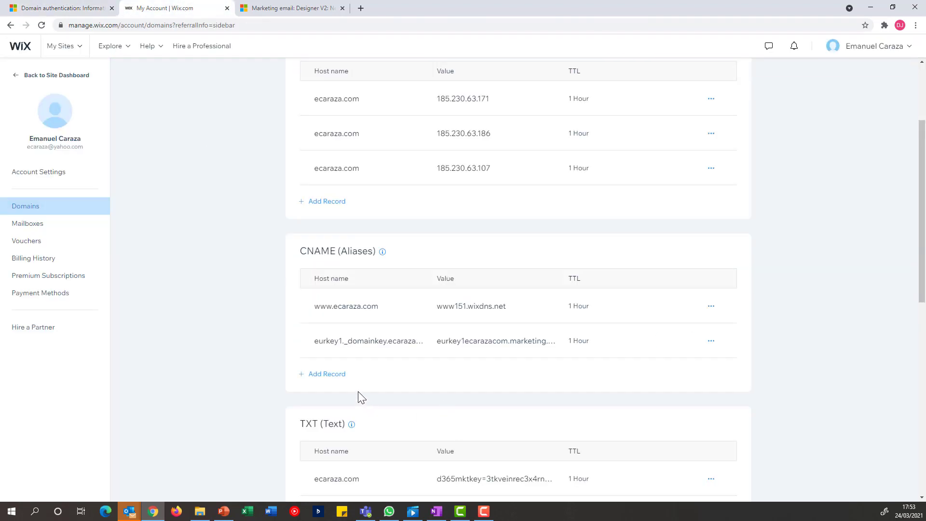
click(331, 377)
click(337, 377)
key(ctrl+v)
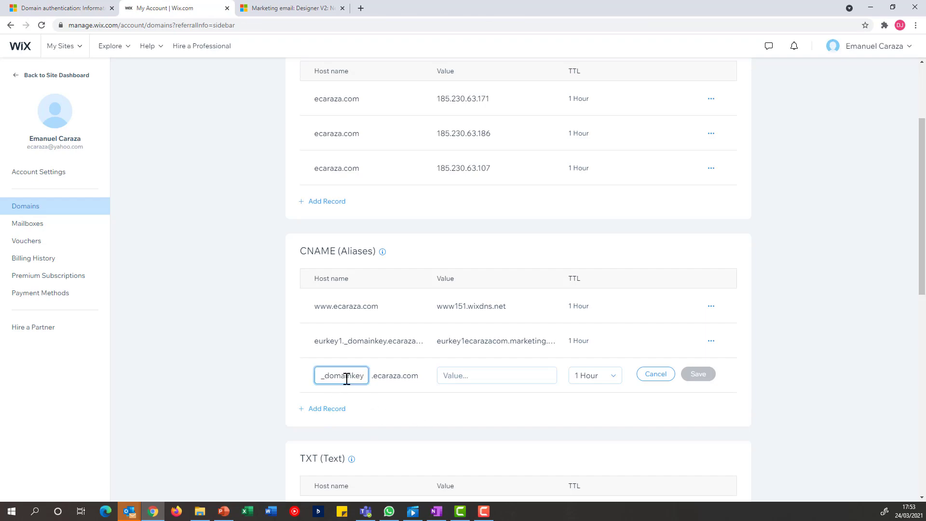
click(63, 8)
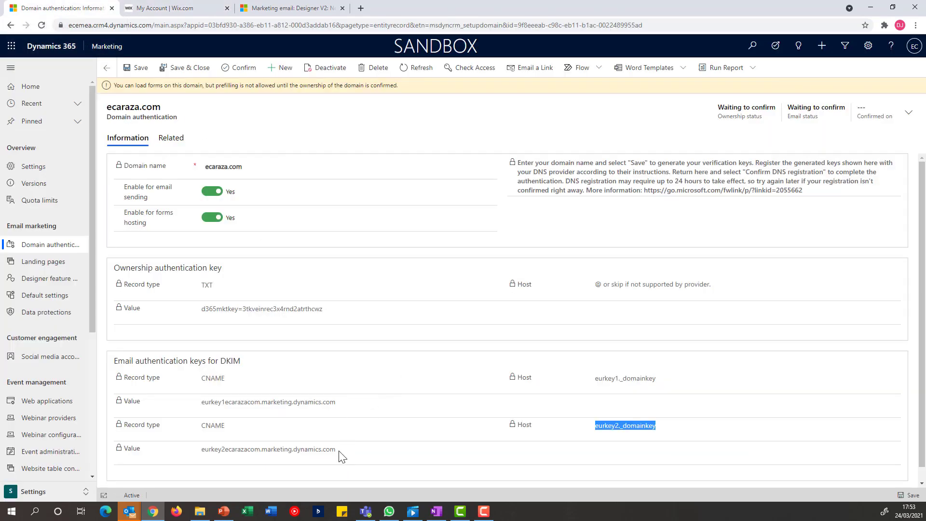
drag(339, 453, 195, 456)
key(ctrl+c)
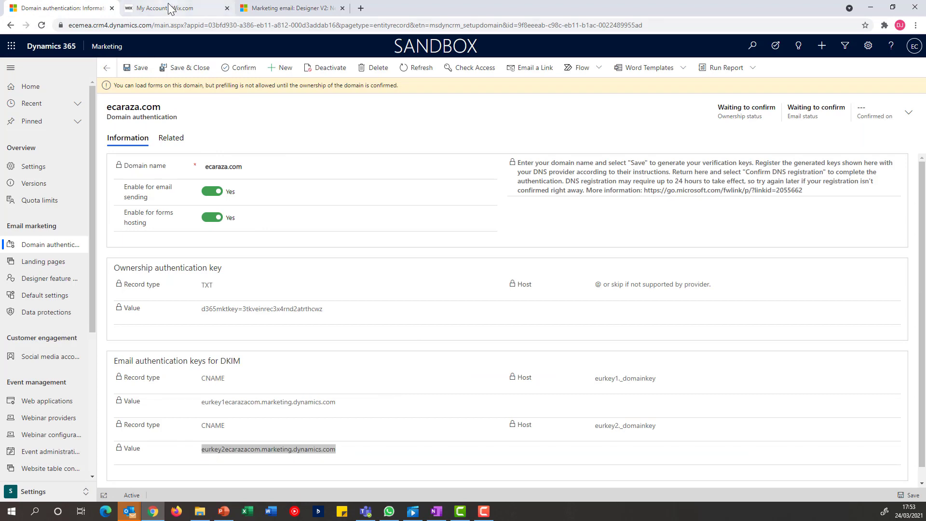
click(169, 8)
click(520, 375)
key(ctrl+v)
click(699, 375)
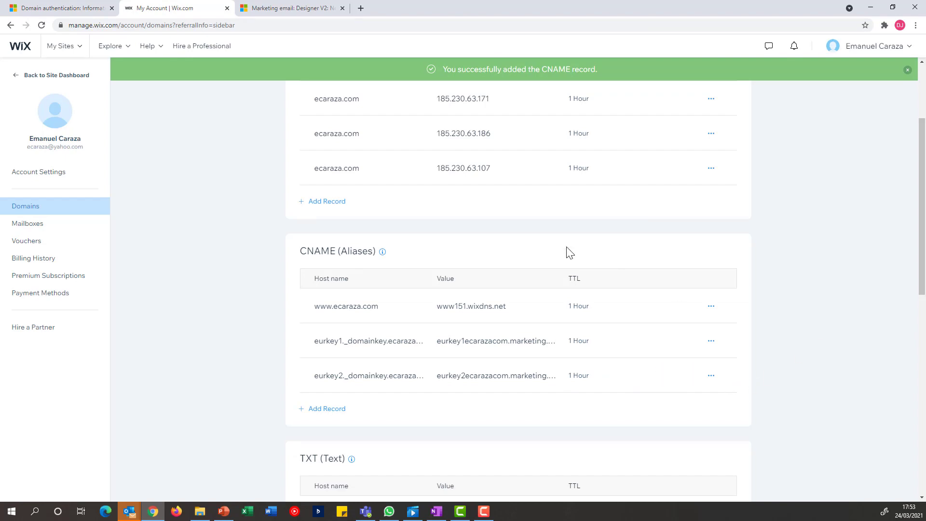
Confirm the DNS registration of the ecaraza.com record in Dynamics 365, review the notifications and refresh the record
click(65, 9)
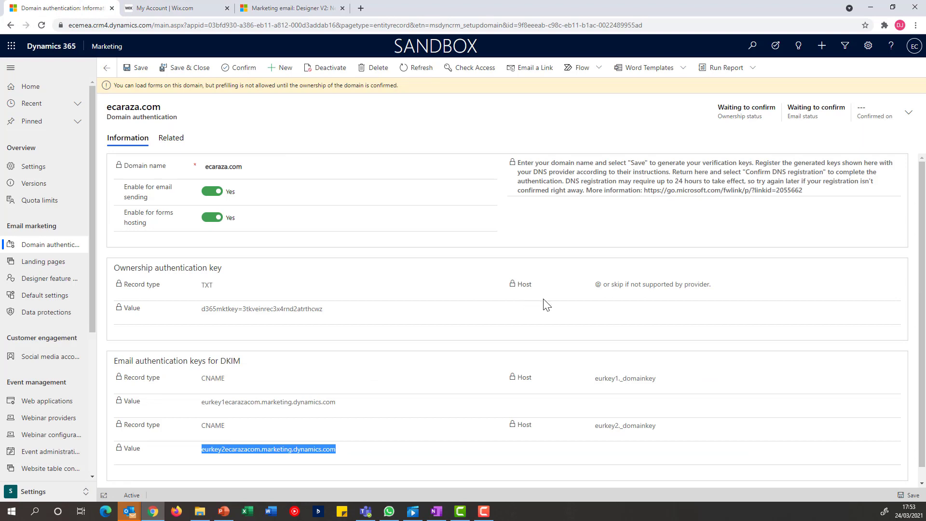
click(235, 71)
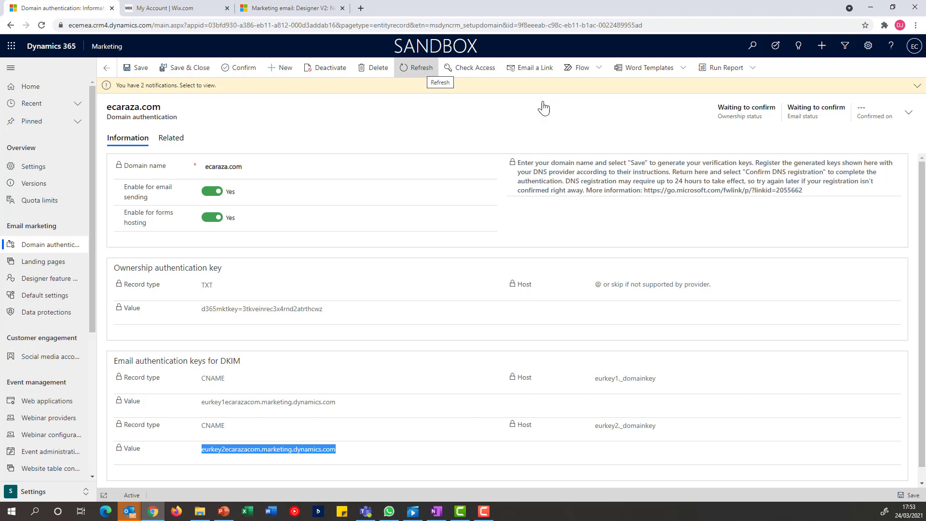
click(917, 92)
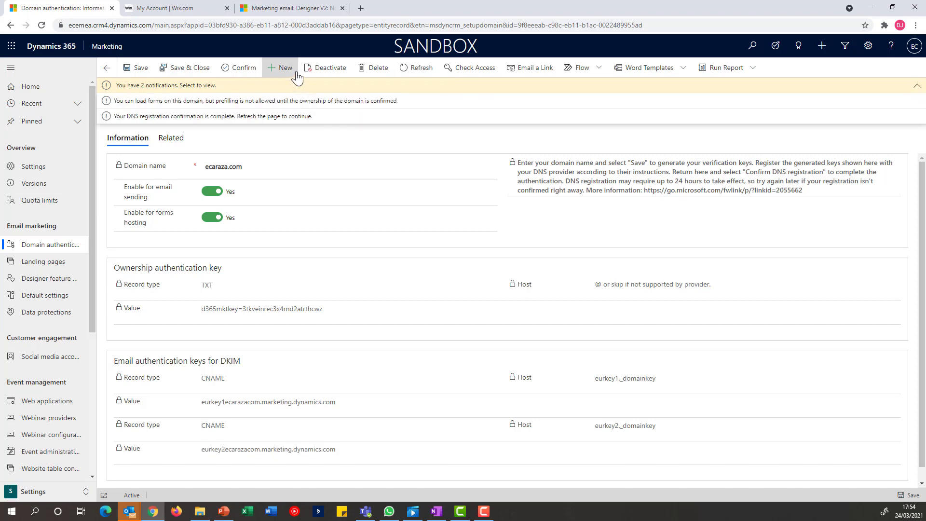
click(414, 68)
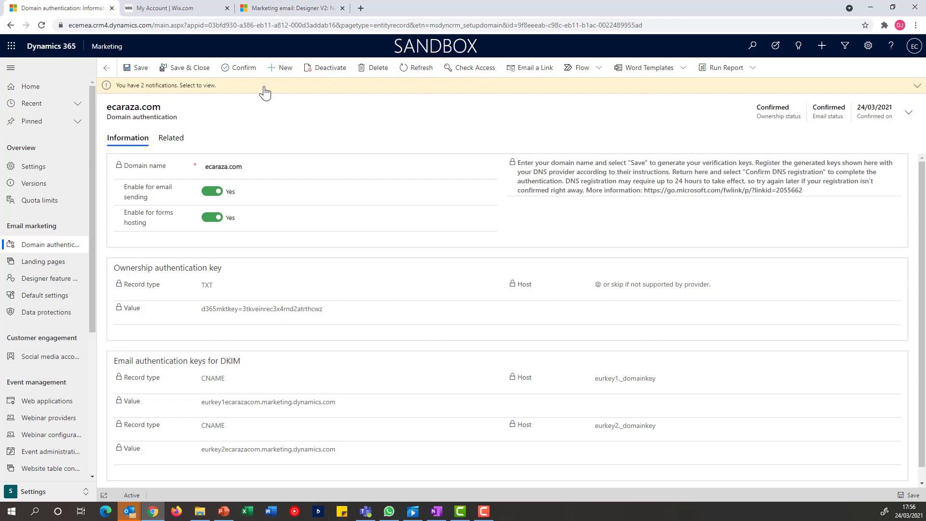
click(414, 68)
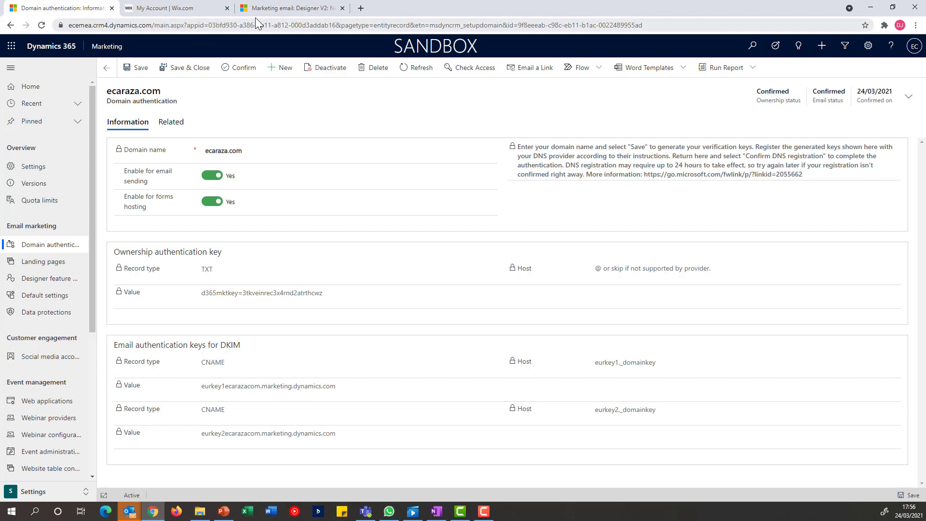
In the open marketing email draft, set the From address to a sender e-mail on the somwehere.com domain and check the content
click(294, 10)
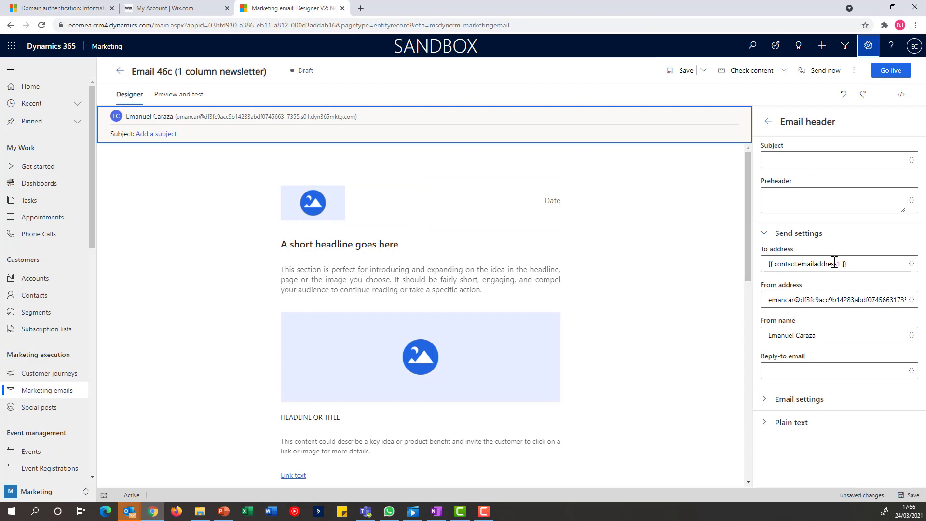
click(862, 299)
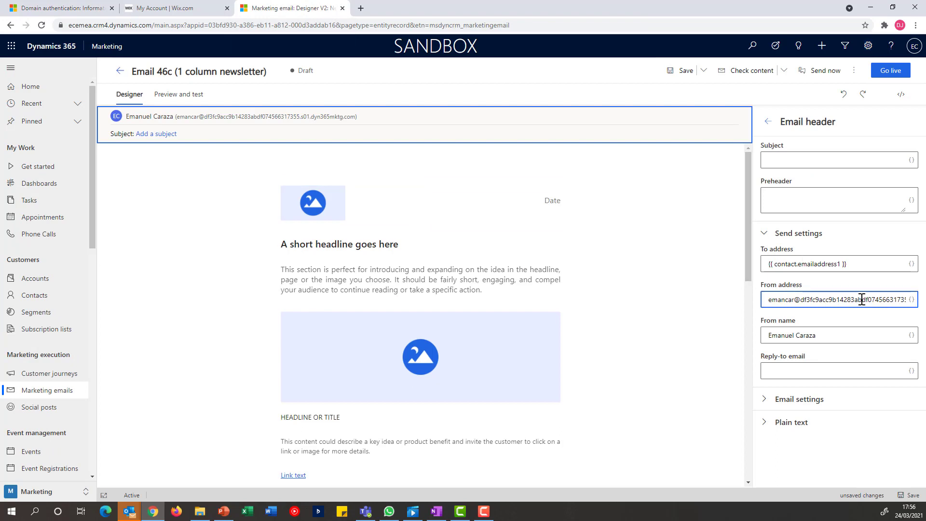
triple_click(861, 299)
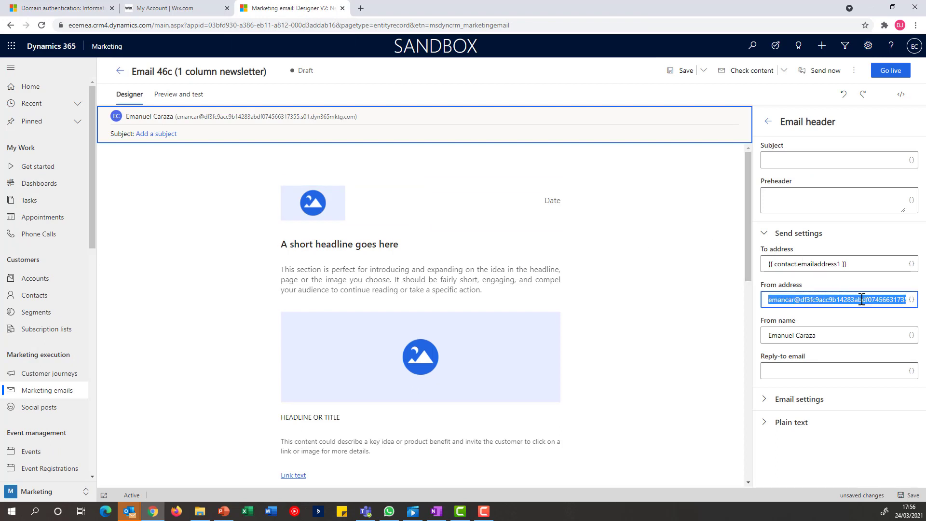
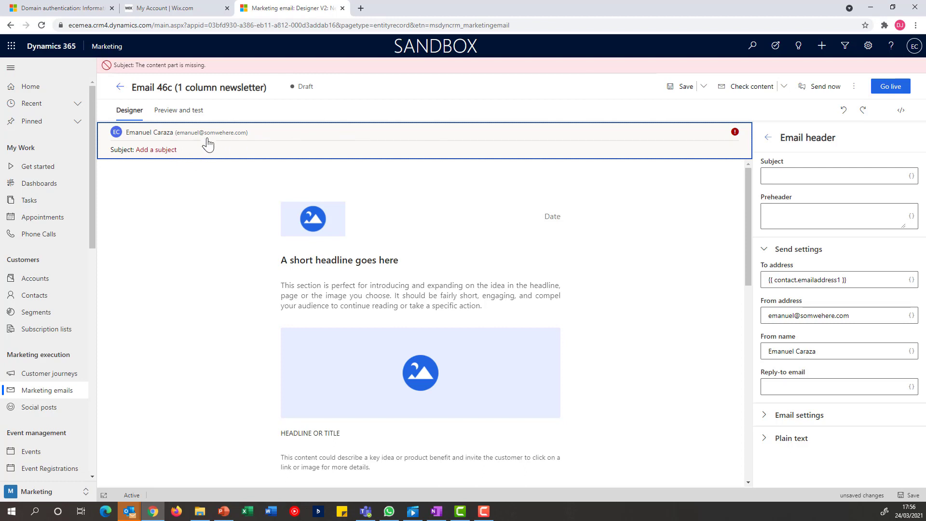
Set the email's subject to "My Subject" and check the message for issues again
click(780, 177)
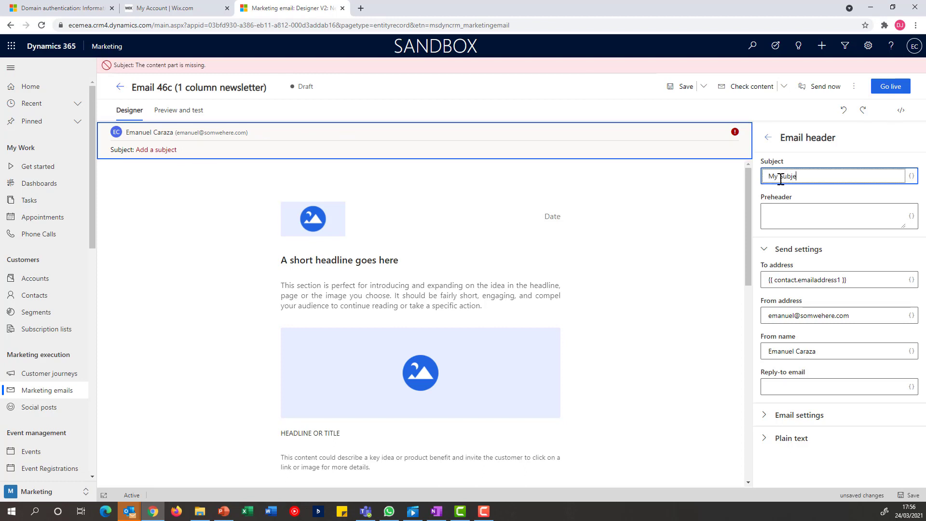
click(854, 86)
click(828, 116)
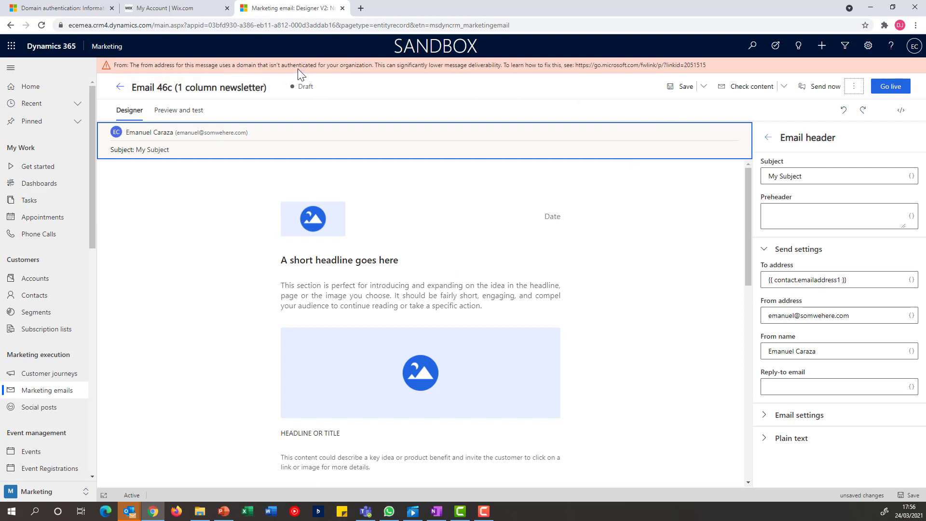
Replace the domain in the From address with ecaraza.com and check the email again for sender domain issues
drag(854, 316, 803, 319)
key(BackSpace)
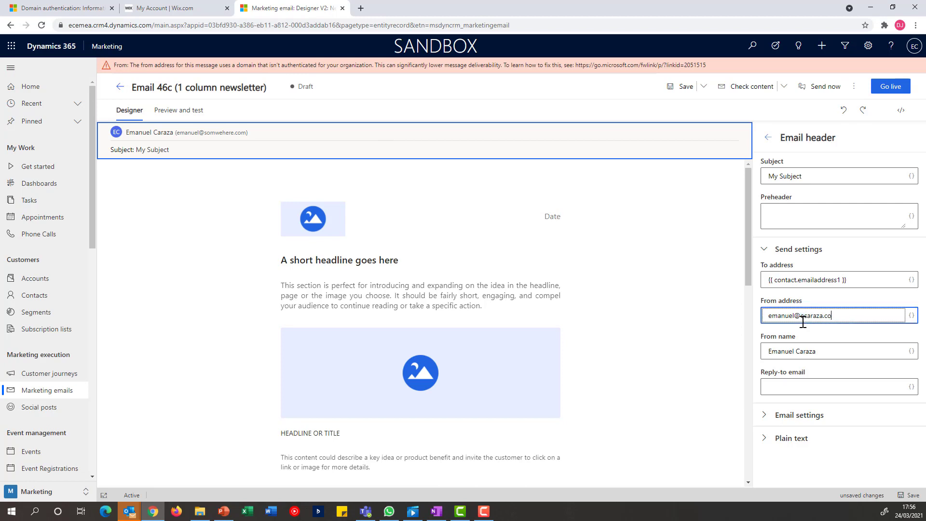
click(855, 86)
click(802, 113)
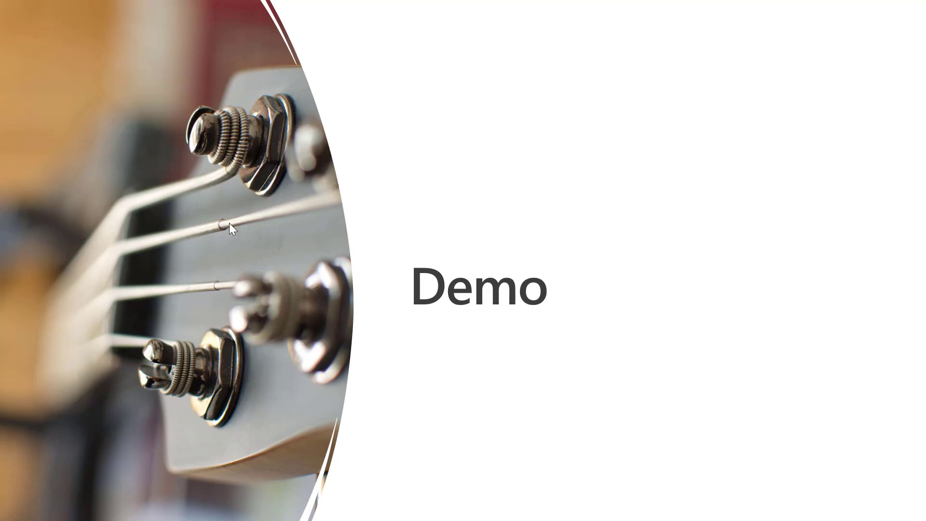
click(249, 246)
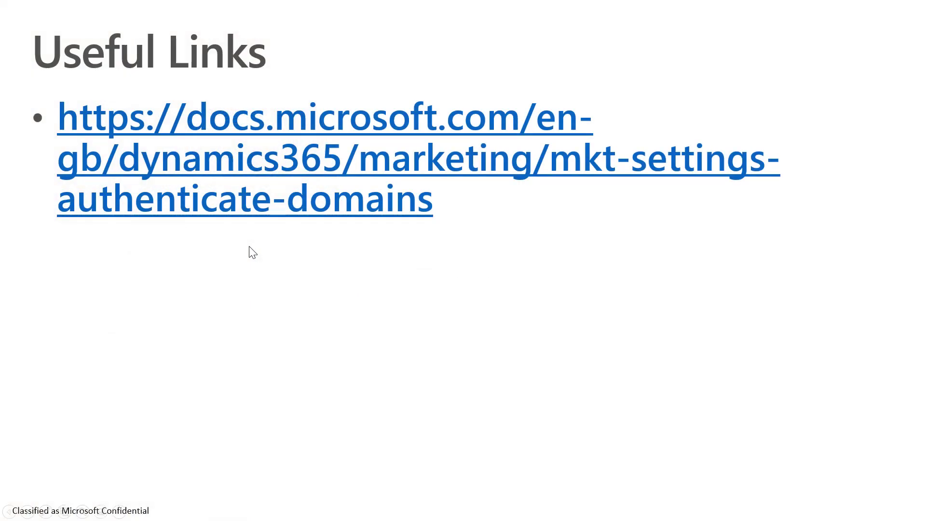